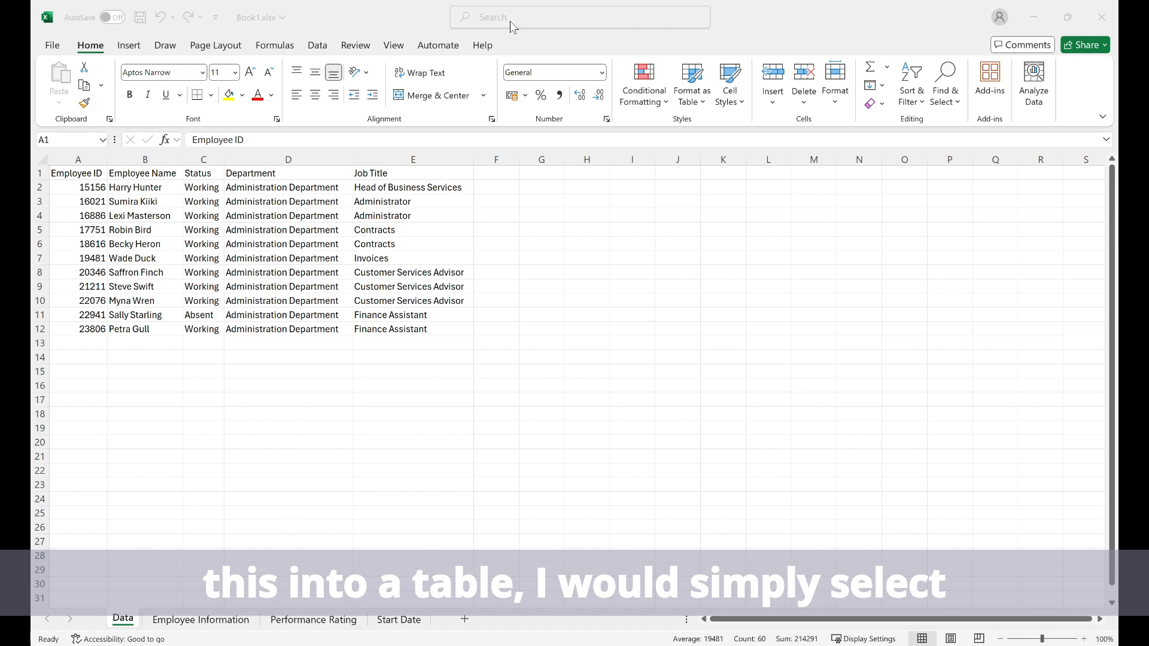
# Convert the employee data in A1:E12 into a table with headers
pyautogui.hotkey('ctrl', 'a')
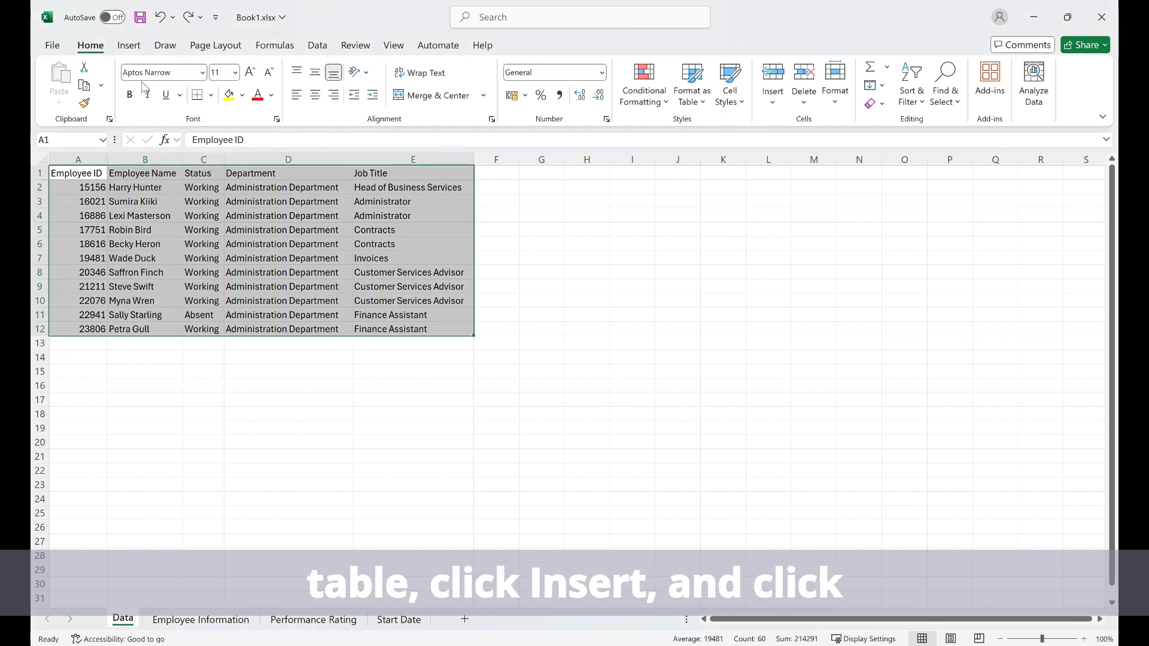
pyautogui.click(128, 45)
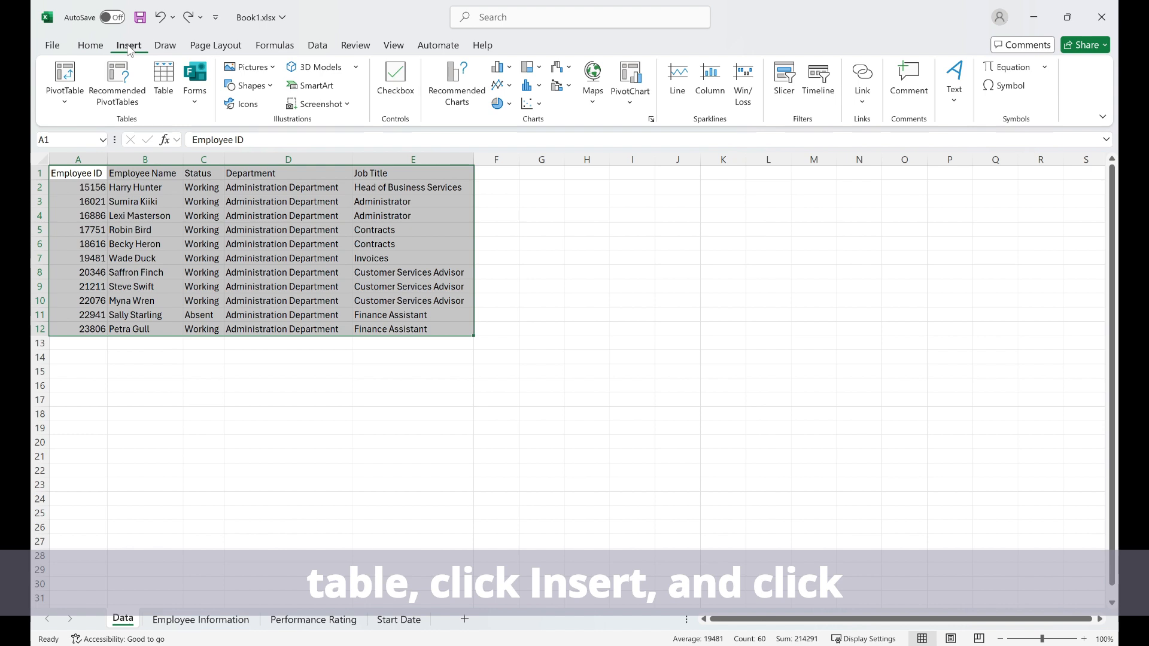
pyautogui.click(170, 90)
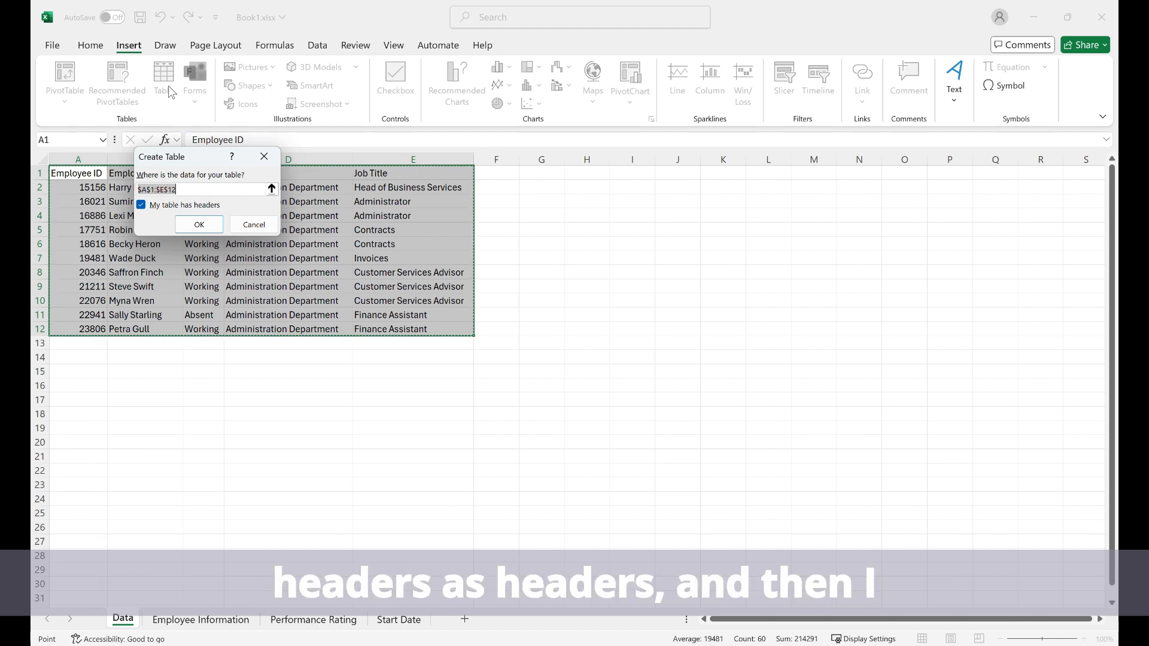
pyautogui.click(198, 225)
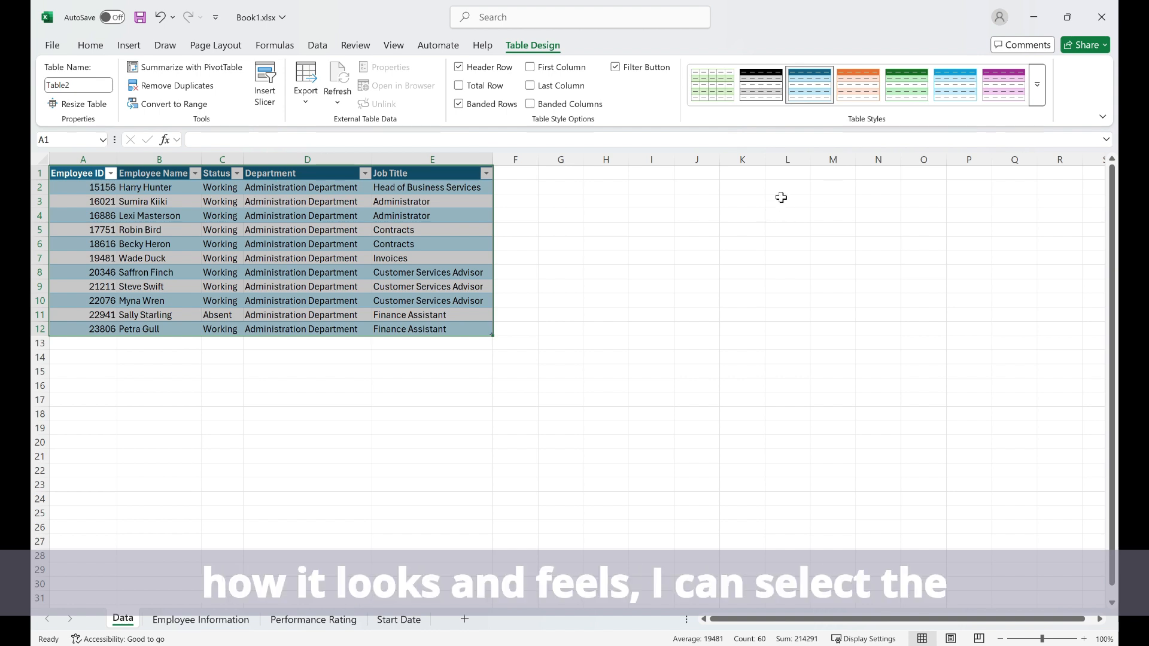
# Browse the available table styles and try a total row on the table, switching it off again
pyautogui.click(1044, 93)
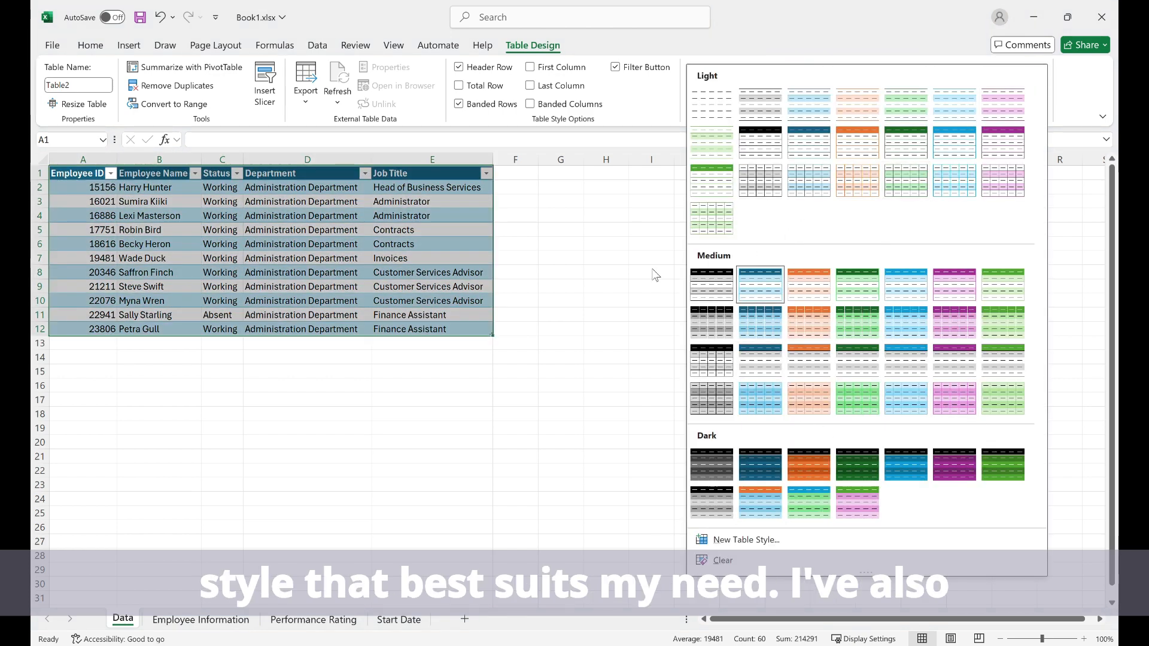
pyautogui.press('Escape')
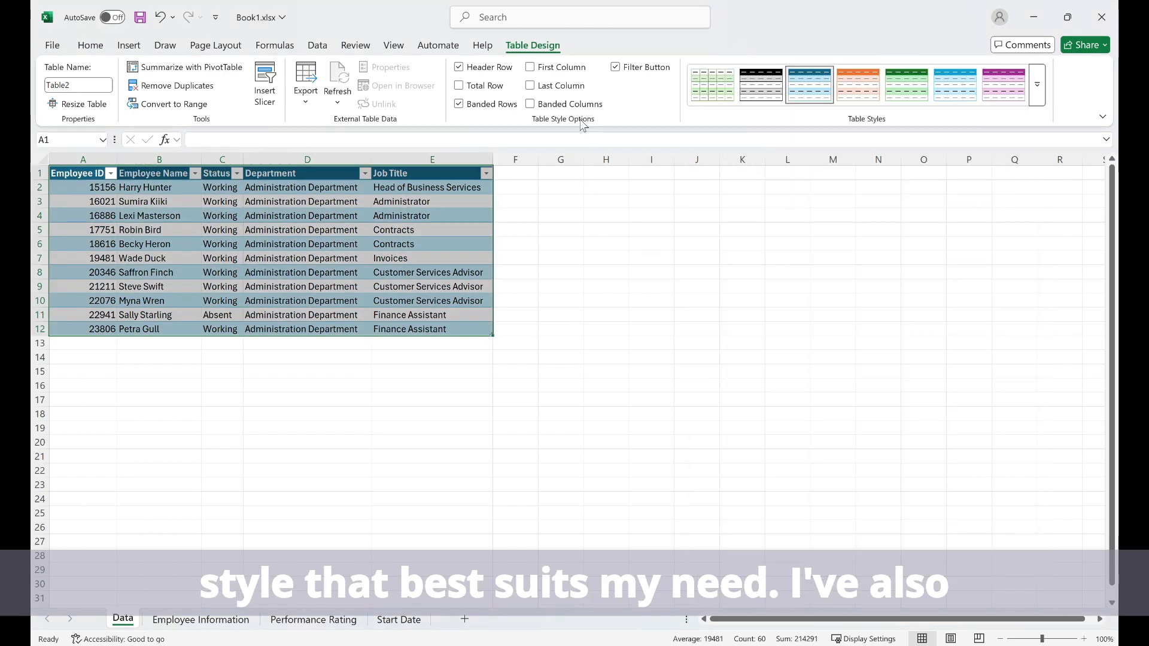
pyautogui.click(485, 87)
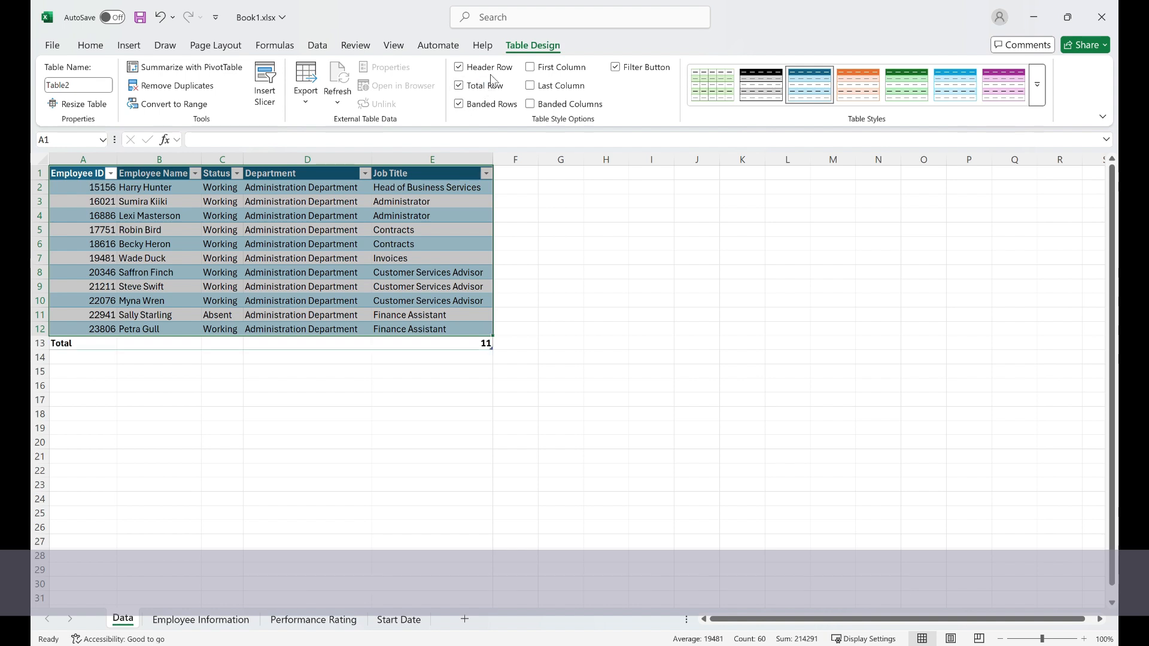
pyautogui.click(487, 86)
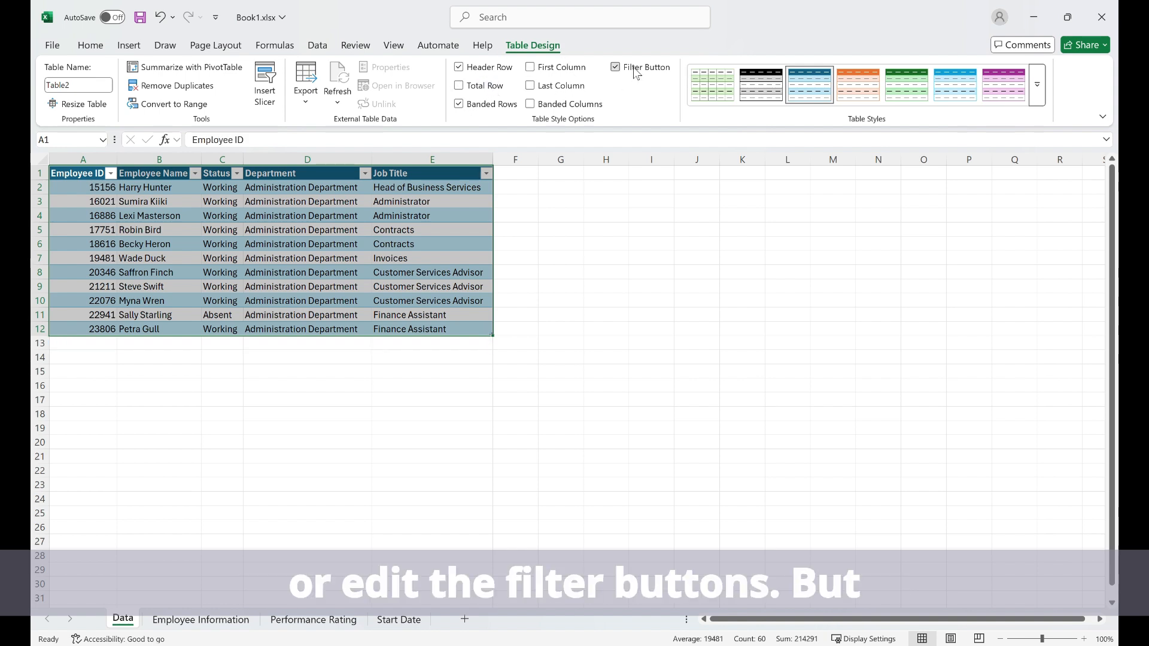
# Look at the sort and filter options of the Status and Employee Name columns
pyautogui.click(231, 244)
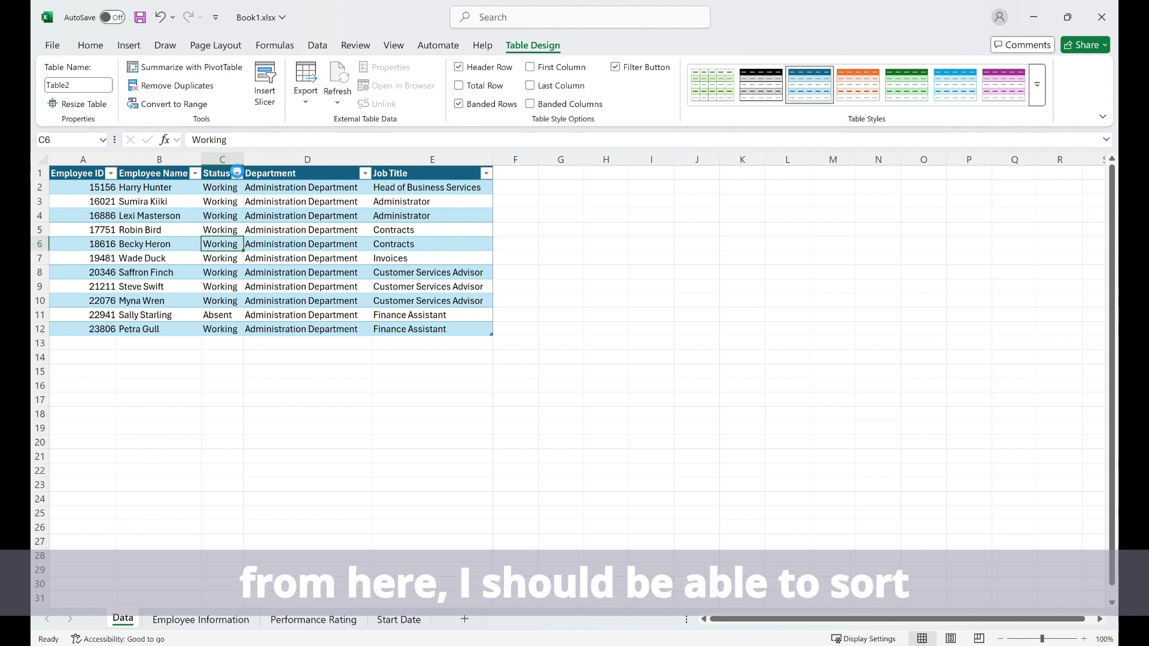
pyautogui.click(237, 174)
pyautogui.click(317, 215)
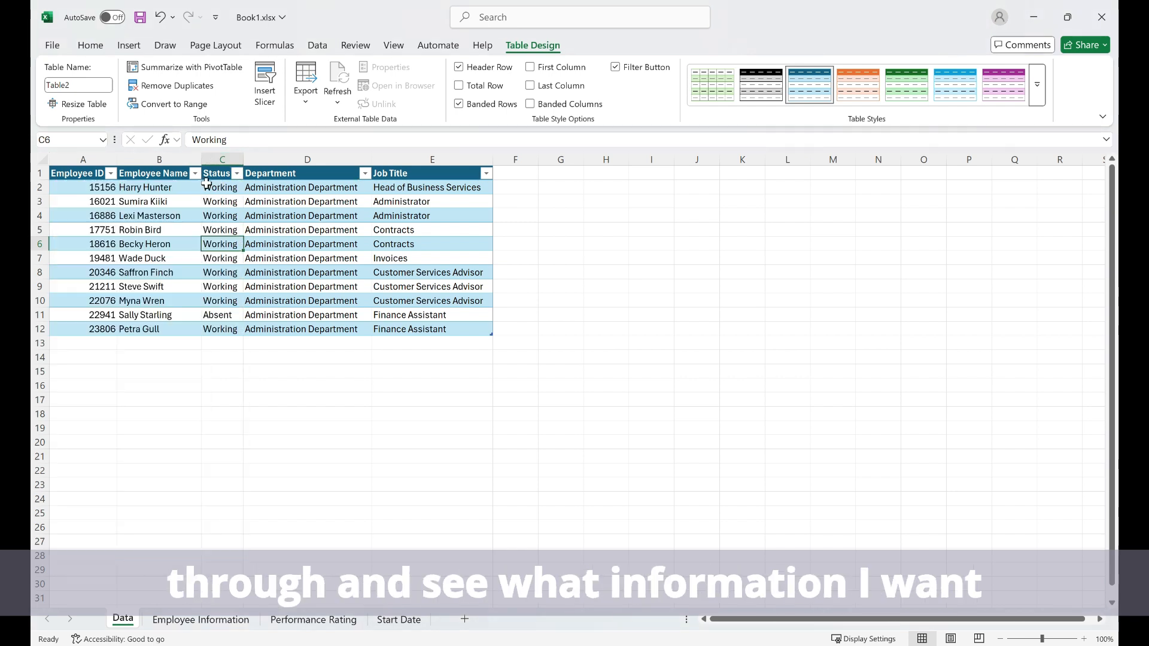
pyautogui.click(194, 173)
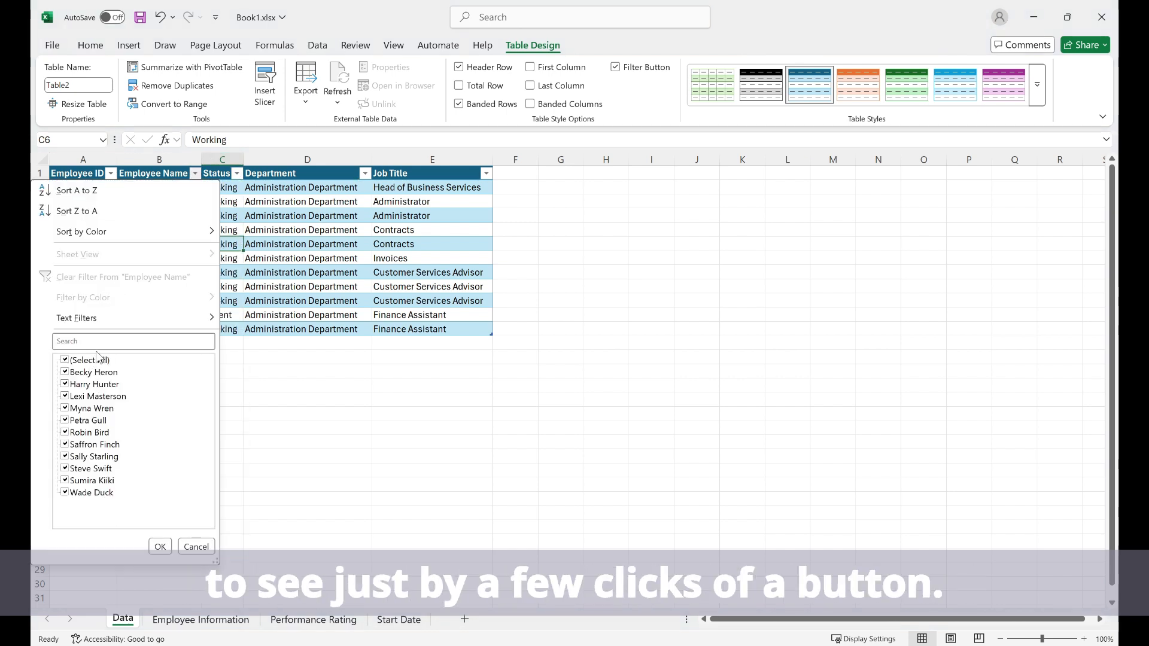
pyautogui.click(160, 546)
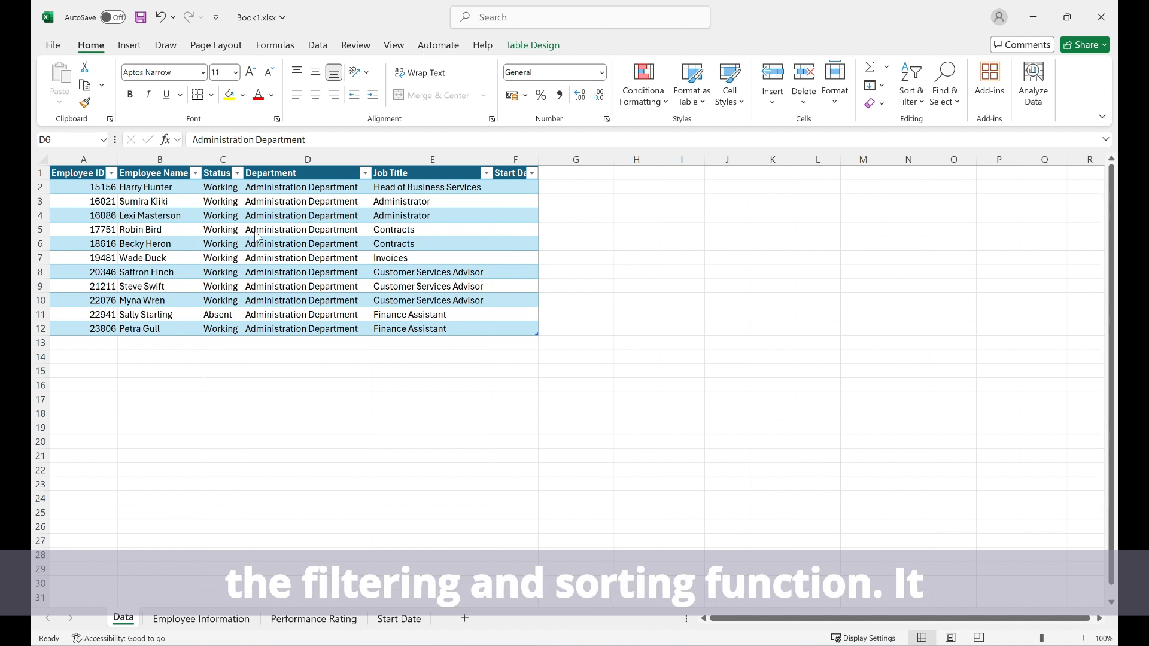
# Examine how the column headings behave lower in the sheet with a cell inside the table selected and with one outside it
pyautogui.click(305, 245)
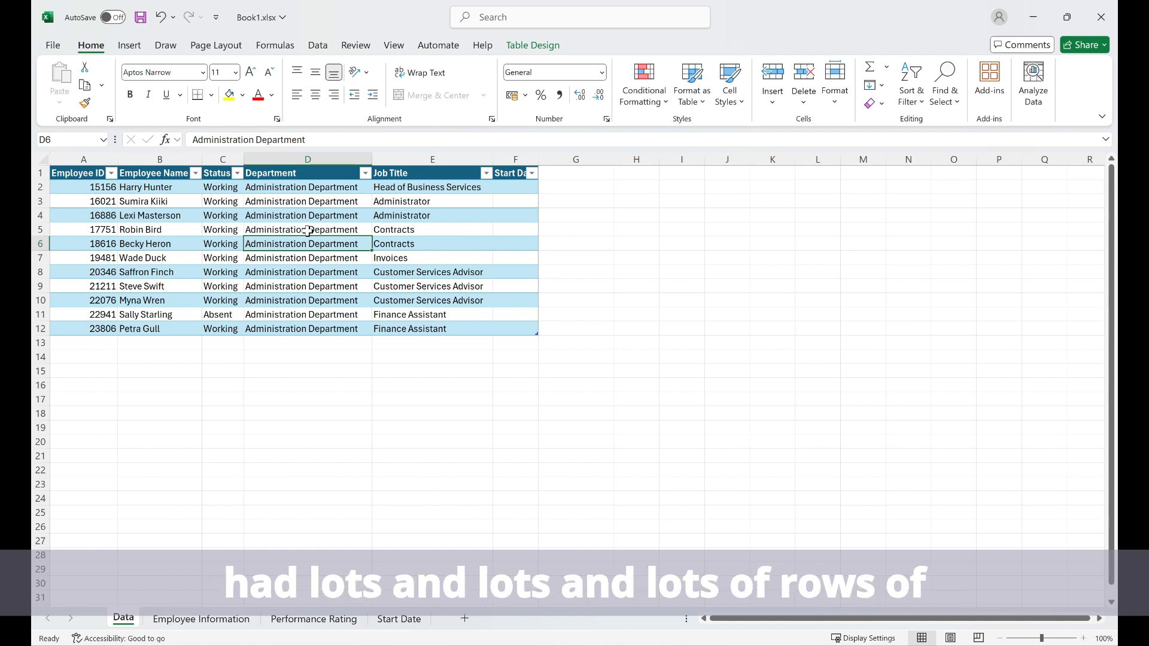
pyautogui.scroll(-2, 307, 231)
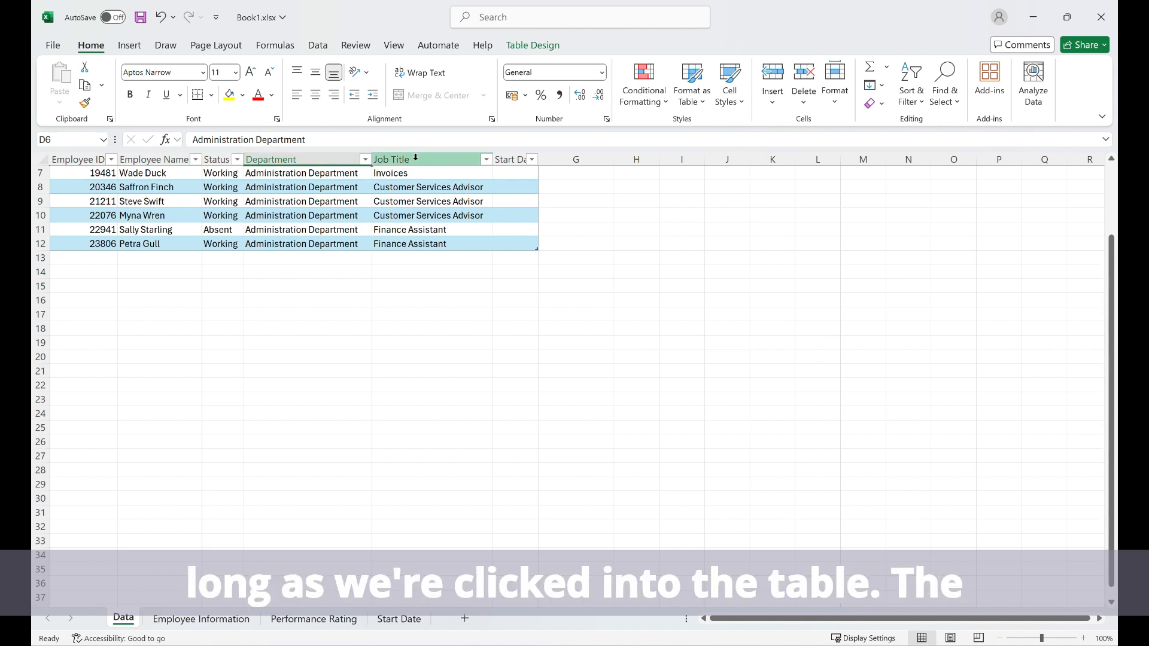
pyautogui.click(381, 288)
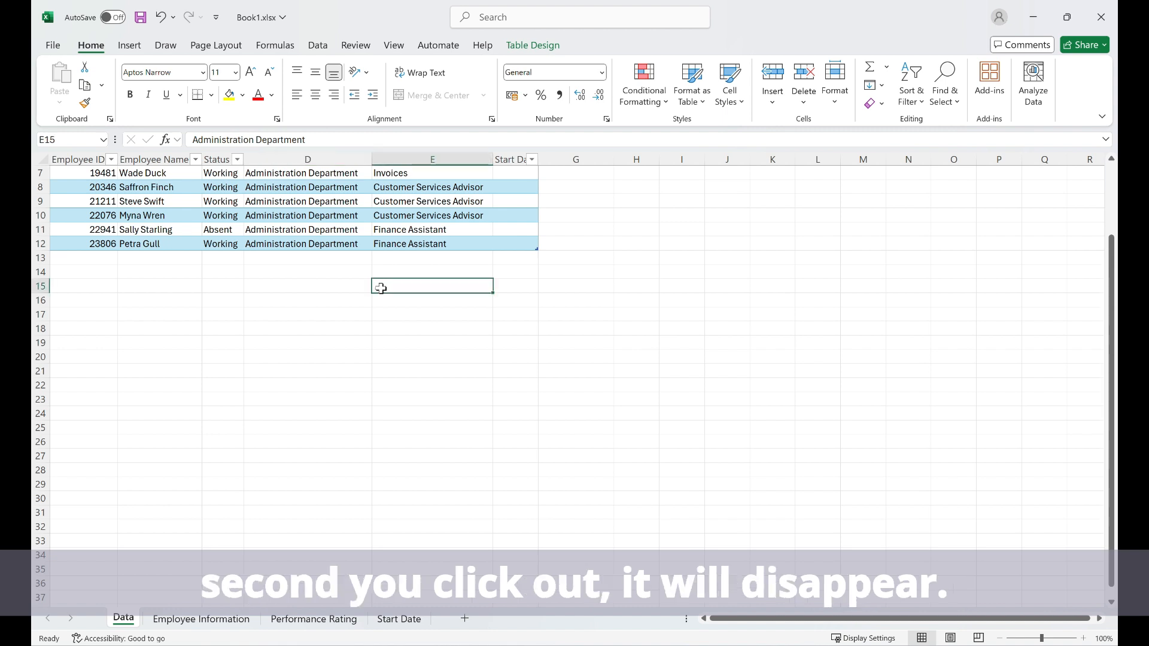
# Delete the Start Date column F from the sheet
pyautogui.click(519, 157)
pyautogui.rightClick(519, 159)
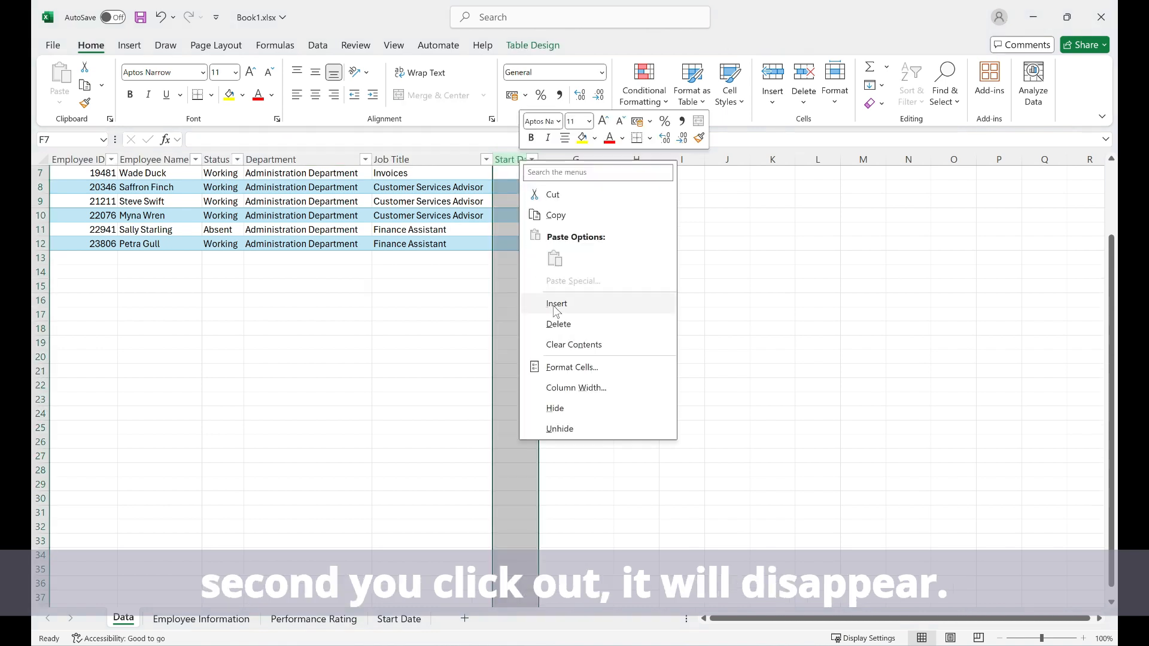
pyautogui.click(575, 319)
pyautogui.scroll(2, 372, 288)
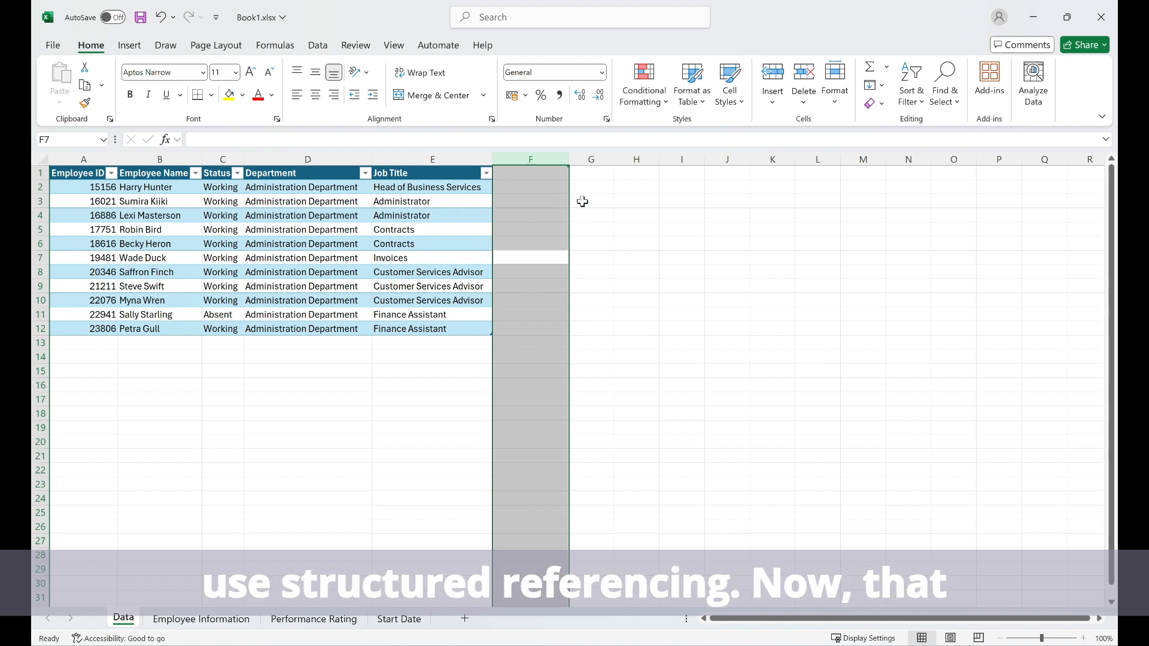
# Try a structured reference formula to the whole Job Title column, =Table2[[#All],[Job Title]], in cell G3 and clear it
pyautogui.click(578, 199)
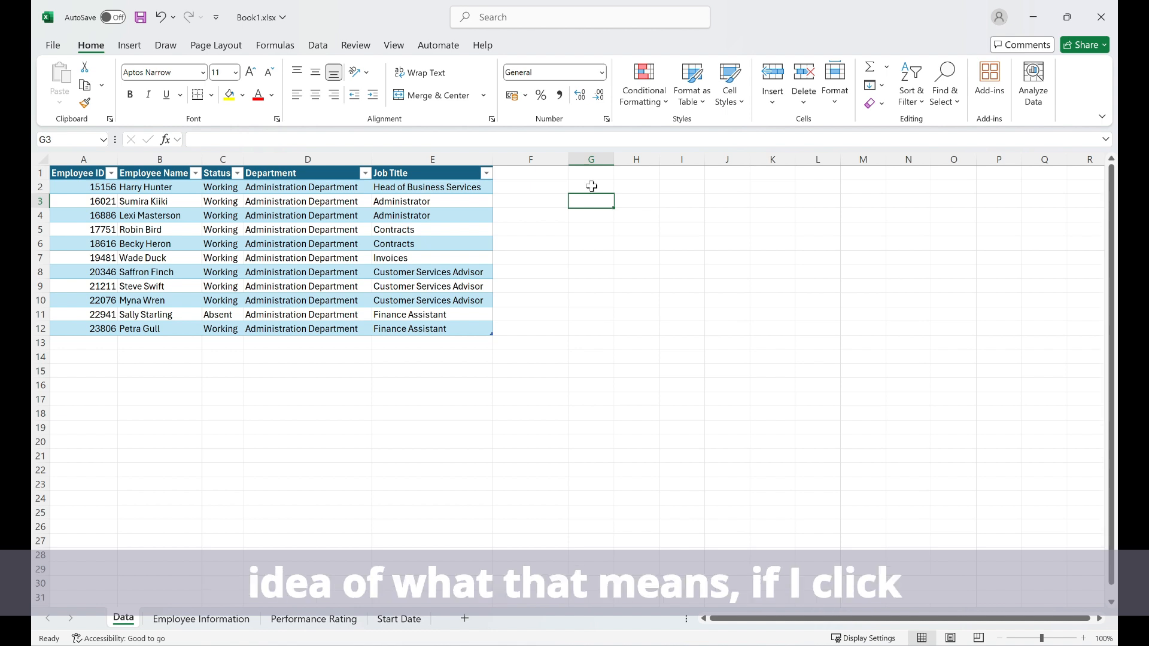
pyautogui.write('=')
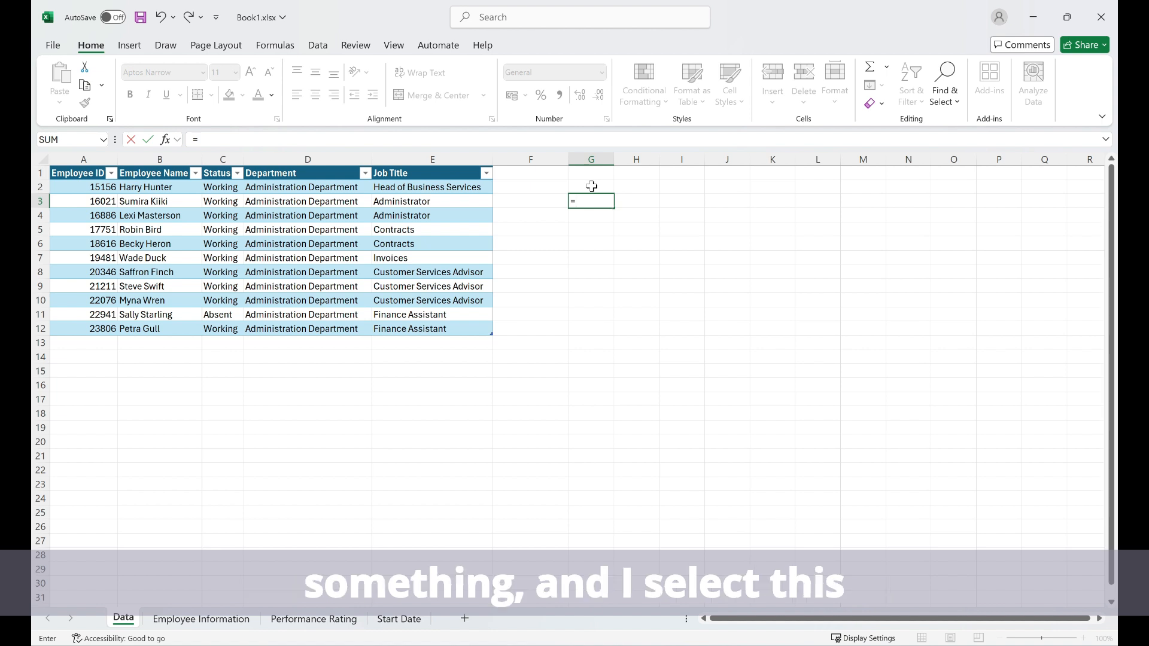
pyautogui.moveTo(408, 176); pyautogui.dragTo(412, 325)
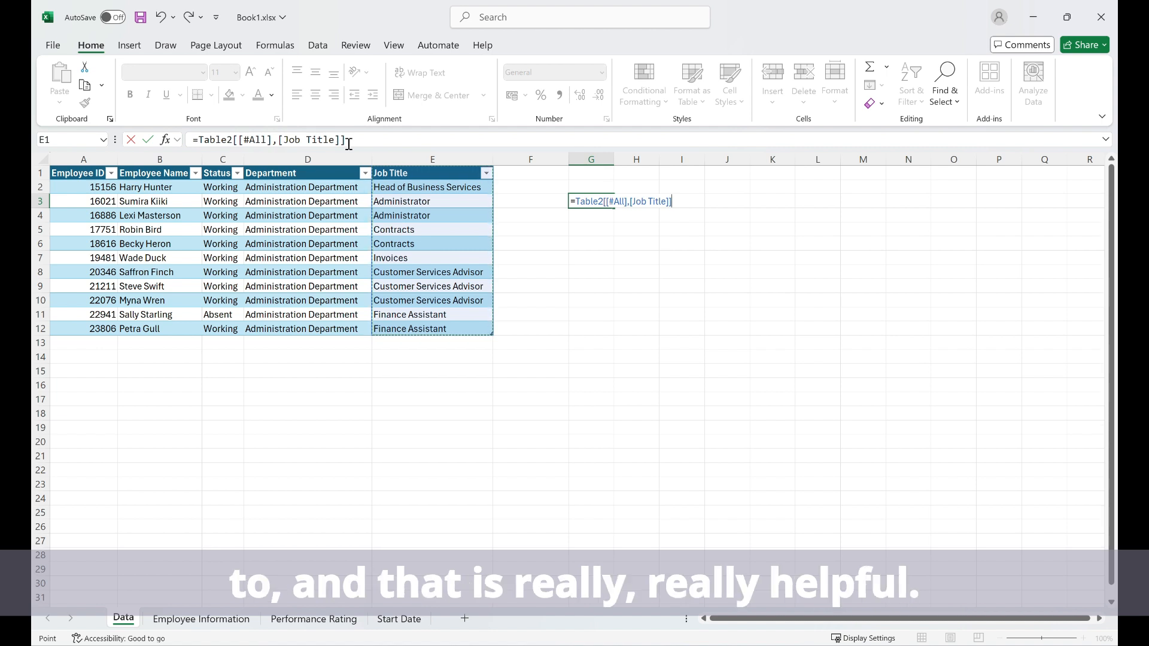
pyautogui.moveTo(349, 143); pyautogui.dragTo(82, 145)
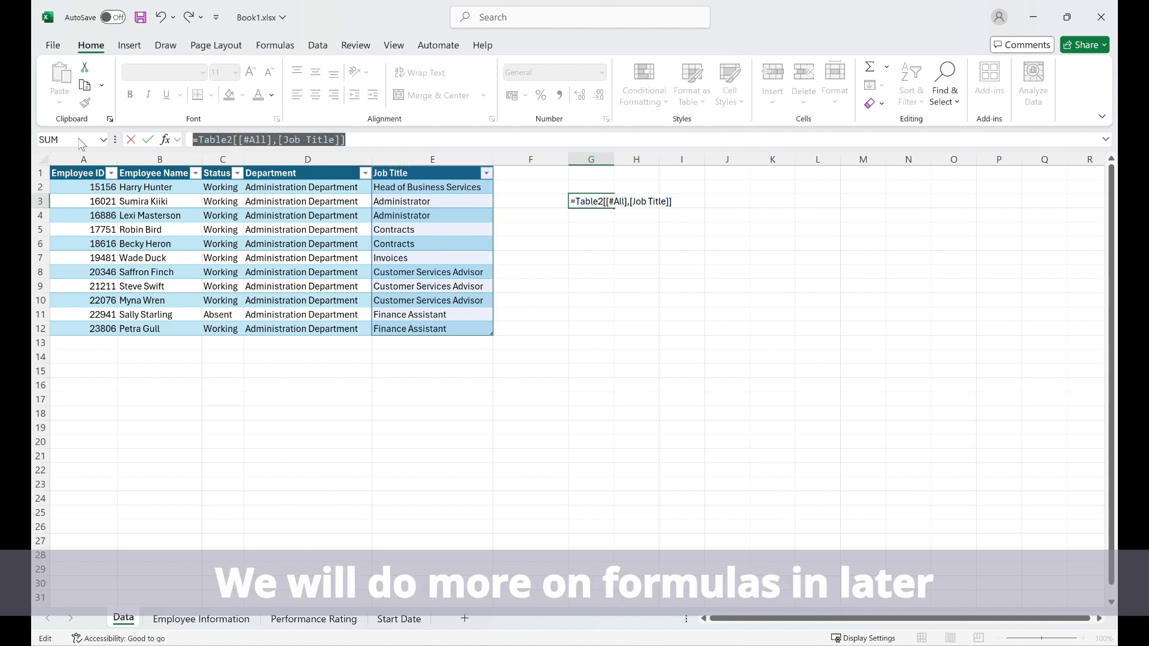
pyautogui.press('BackSpace')
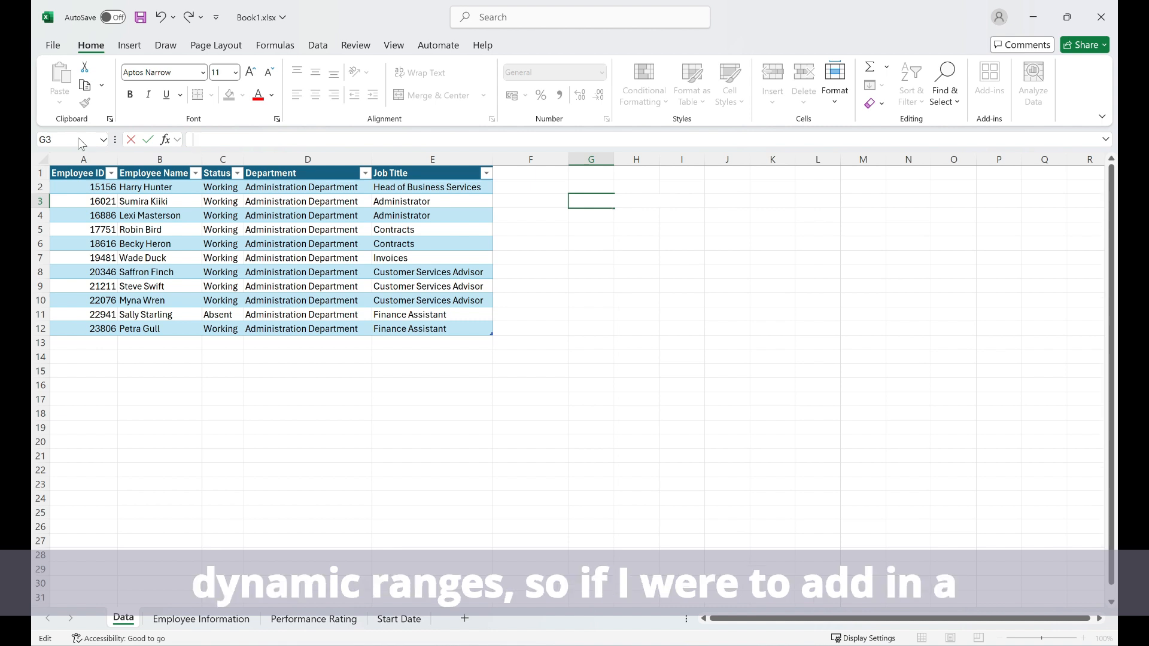
# Extend the table with a new column by entering the header Start Date in F1
pyautogui.click(530, 170)
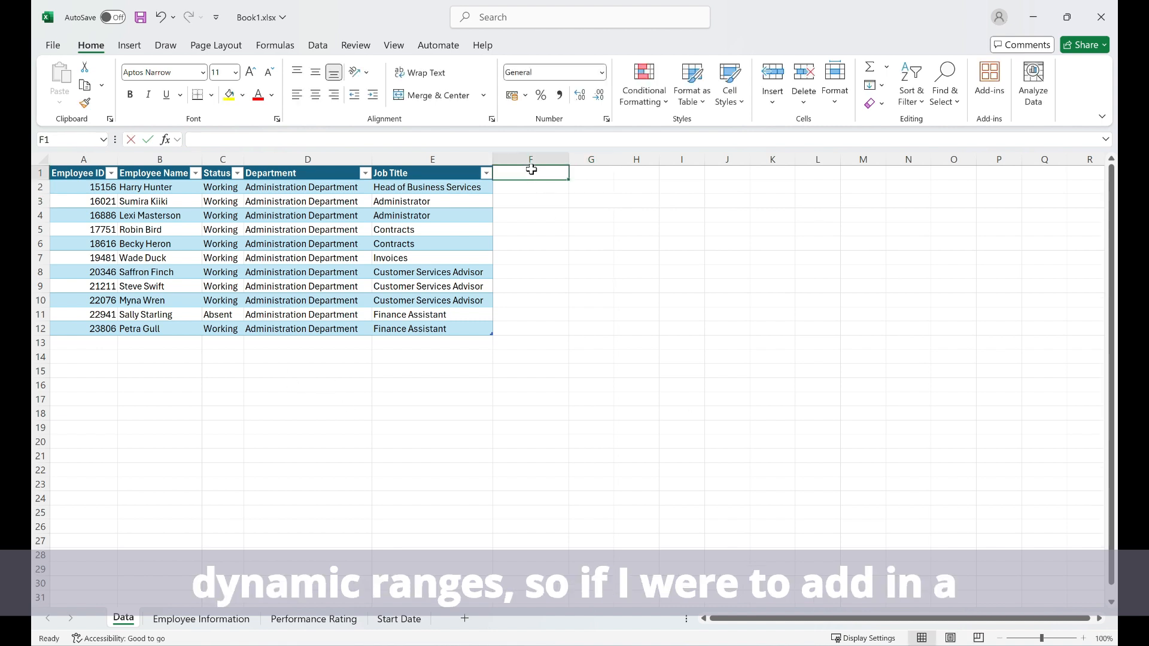
pyautogui.write('Start Date')
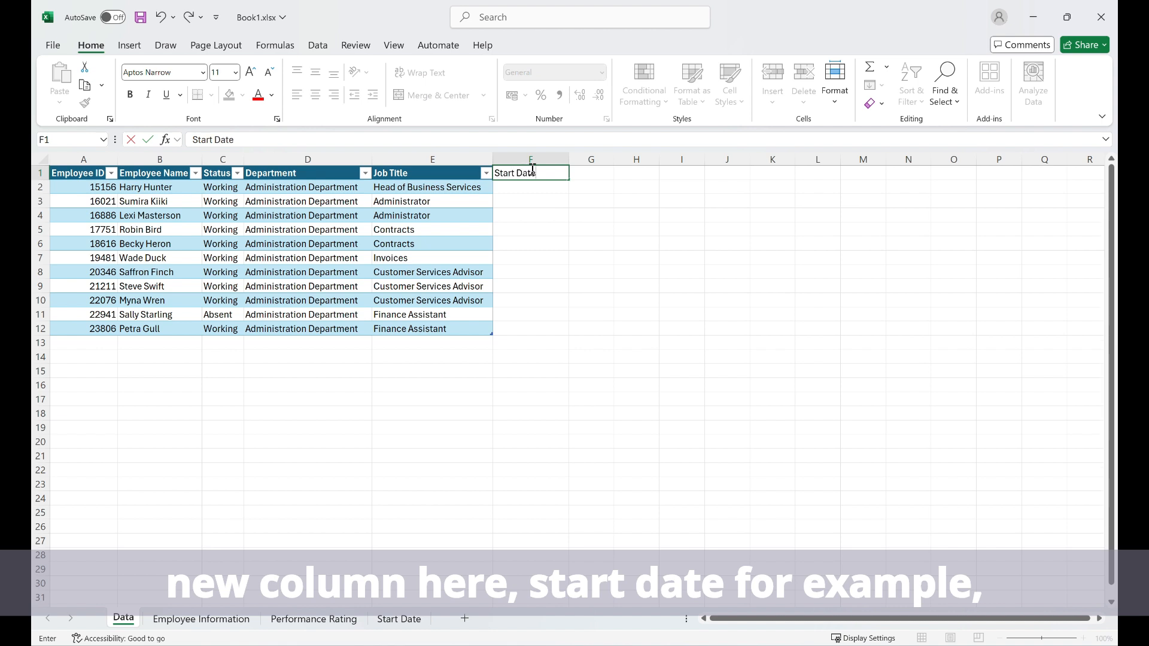
pyautogui.press('Return')
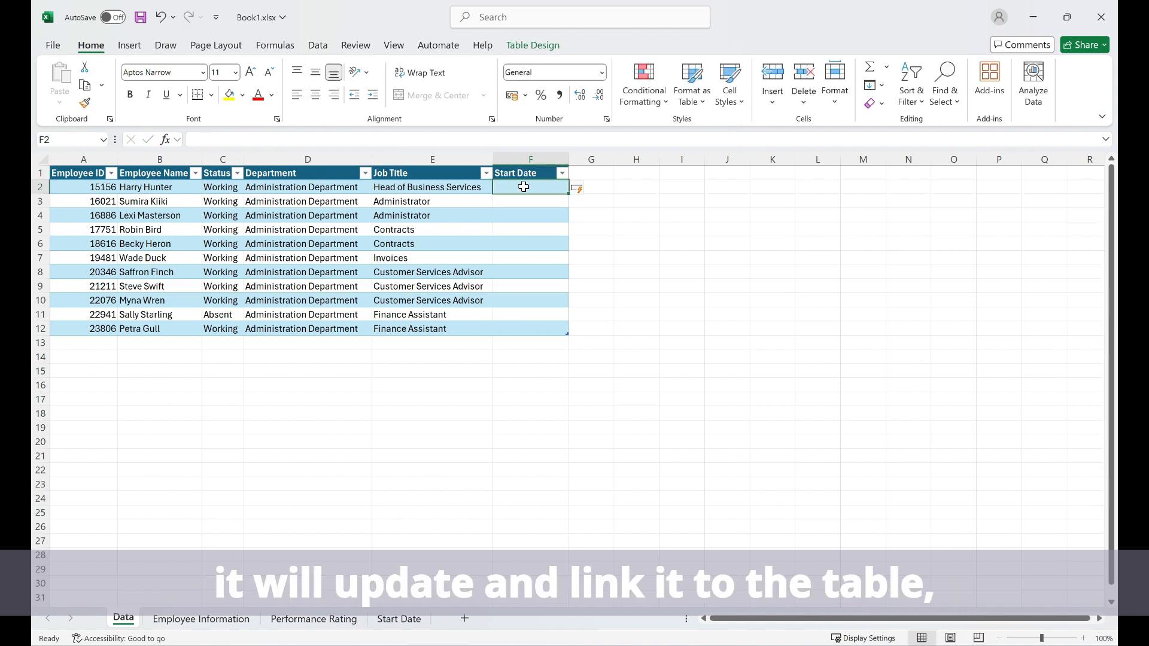
# Extend the table by two rows by entering placeholder employee IDs in A13 and A14
pyautogui.click(73, 342)
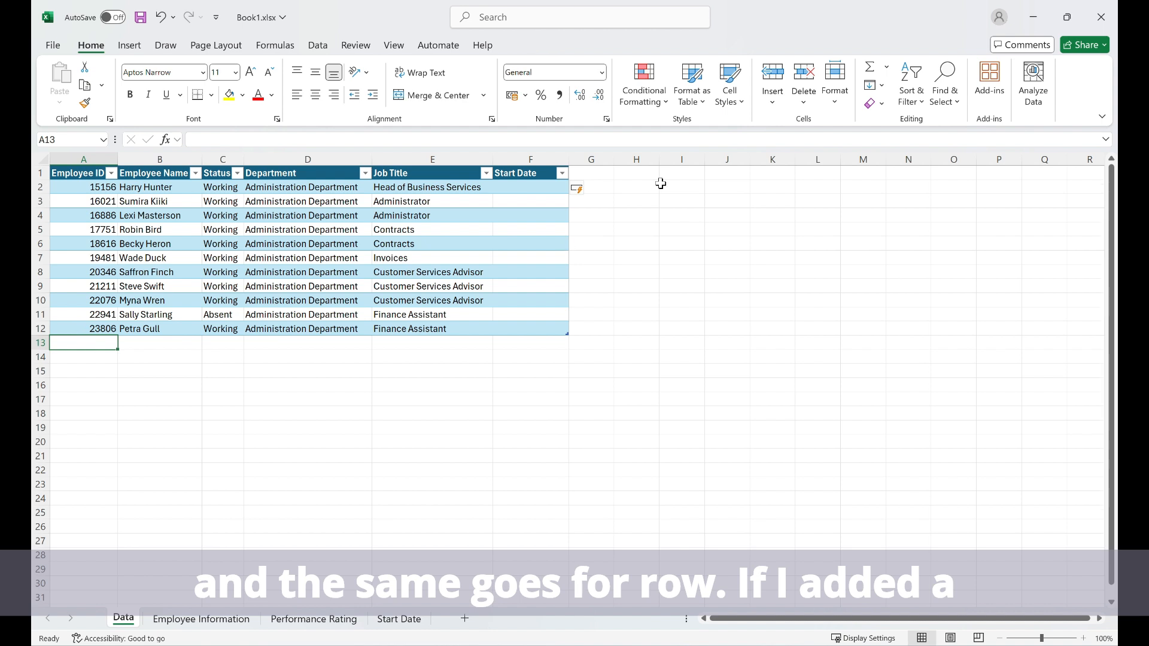
pyautogui.write('12345')
pyautogui.press('Return')
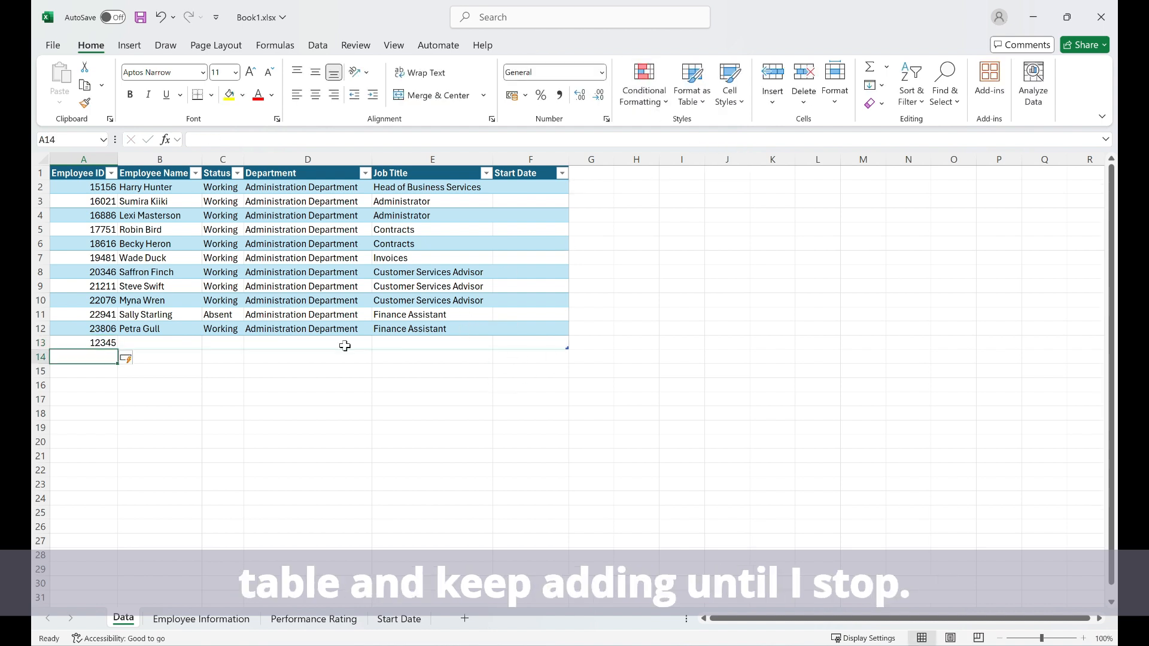
pyautogui.write('123456')
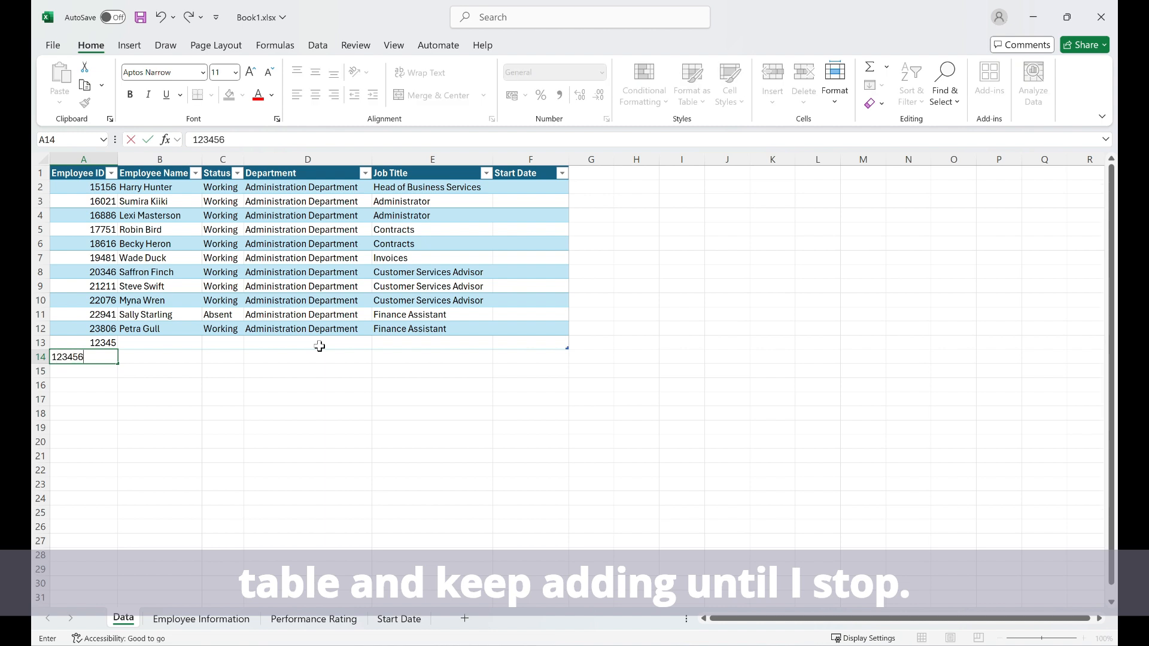
pyautogui.press('Return')
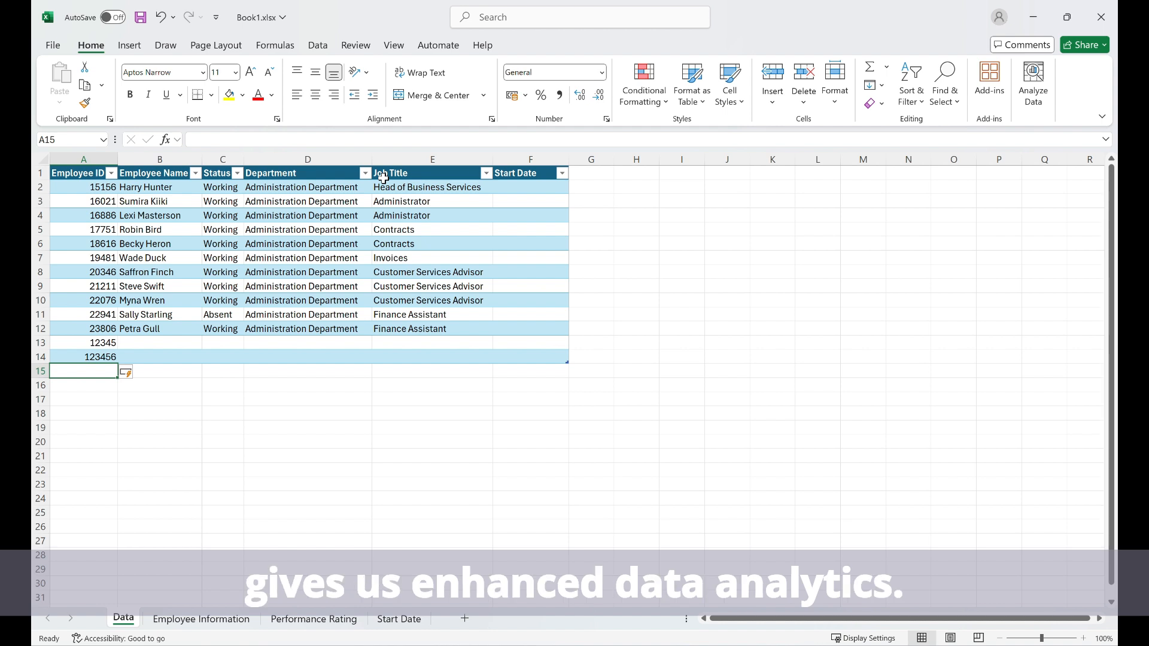
# Insert a slicer for the table's Status field and place it beside the table, starting around column H in row 1
pyautogui.click(386, 247)
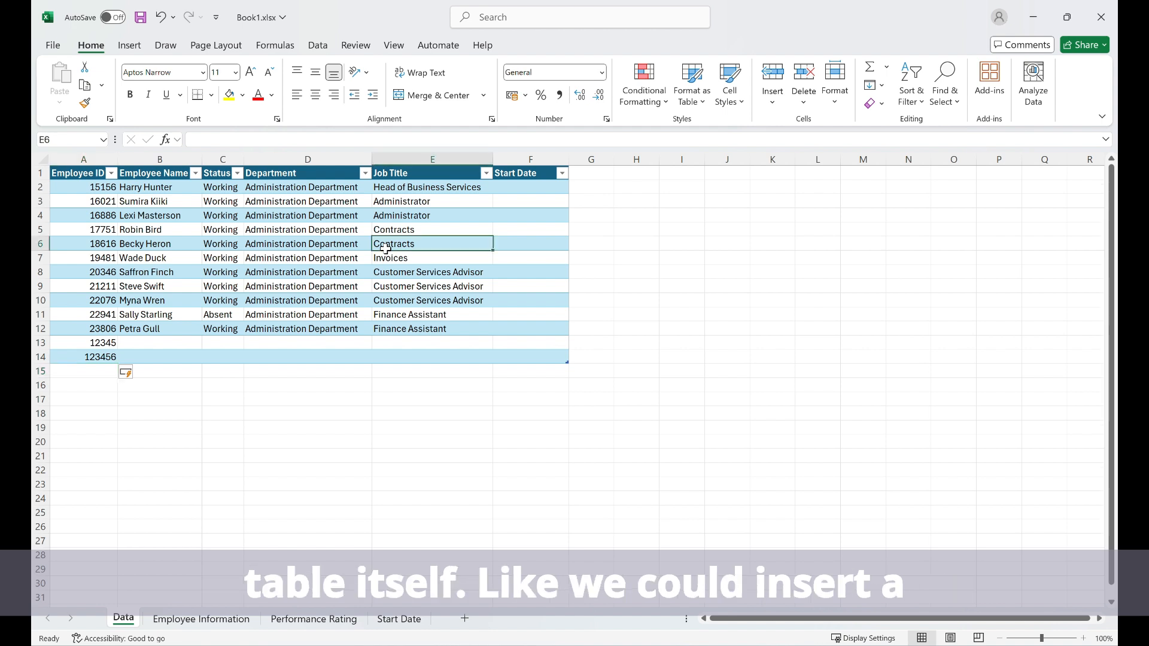
pyautogui.click(129, 45)
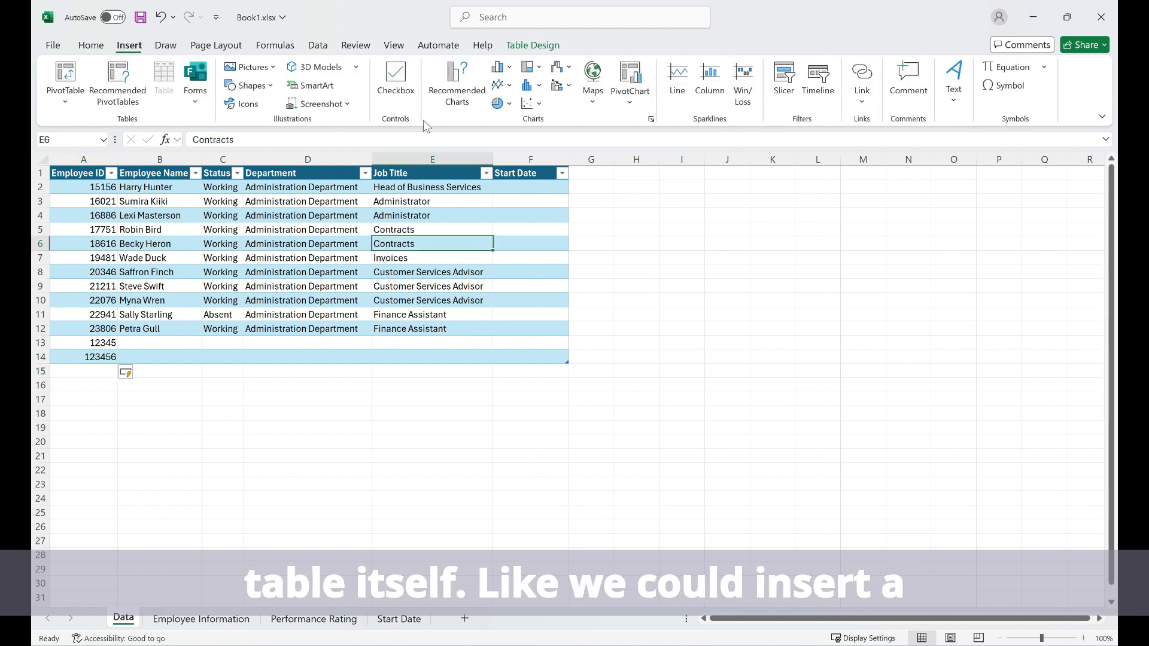
pyautogui.click(796, 83)
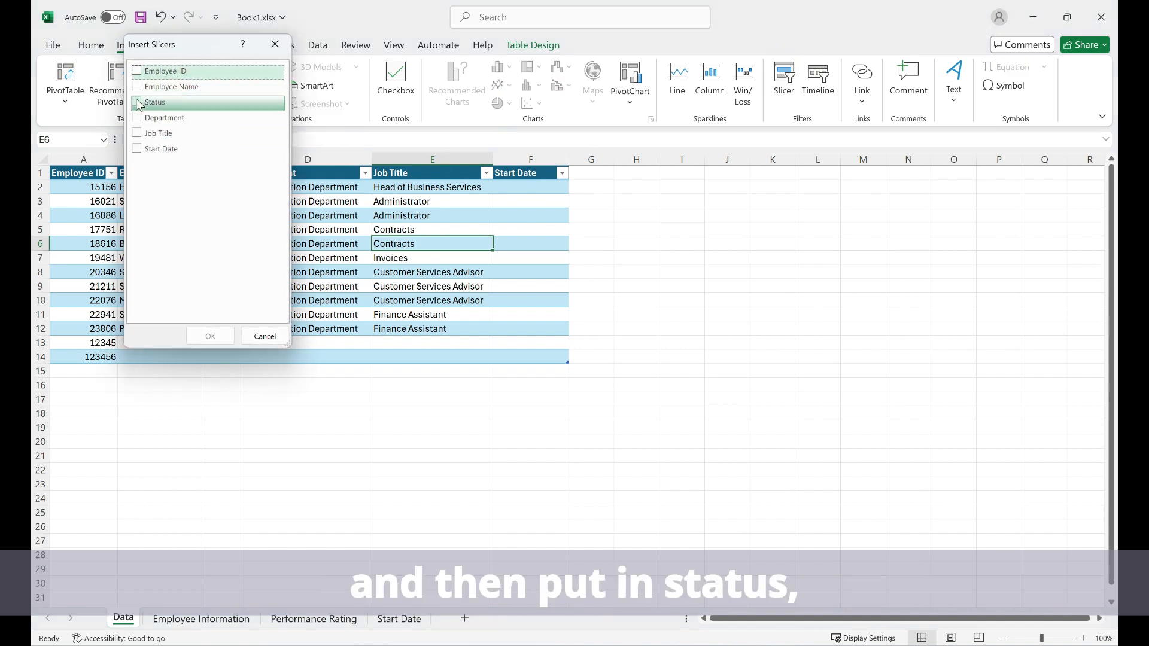
pyautogui.click(138, 103)
pyautogui.click(210, 336)
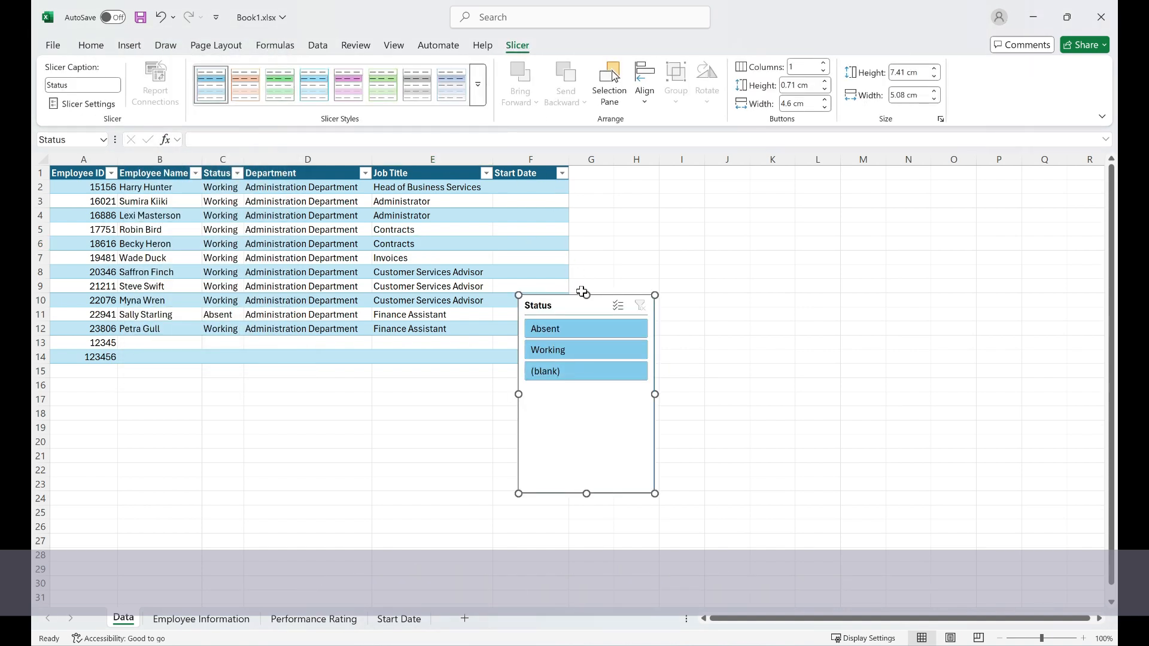
pyautogui.moveTo(583, 292); pyautogui.dragTo(674, 168)
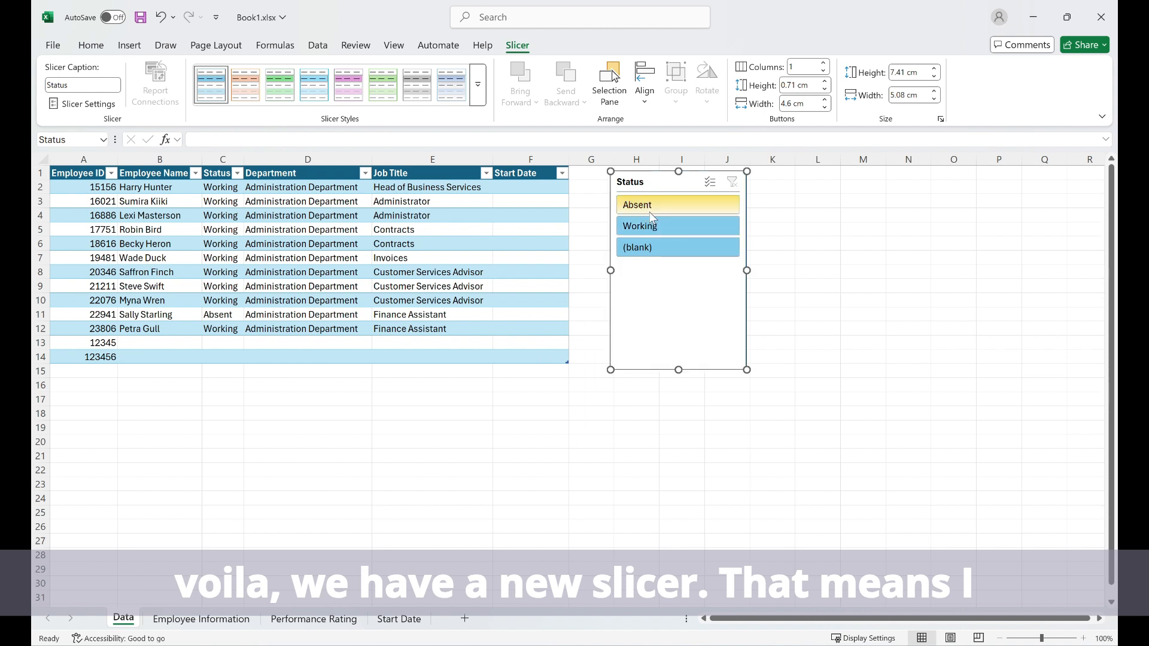
# Filter the table with the Status slicer by Absent, Working and (blank) in turn, and clear the filter
pyautogui.click(651, 207)
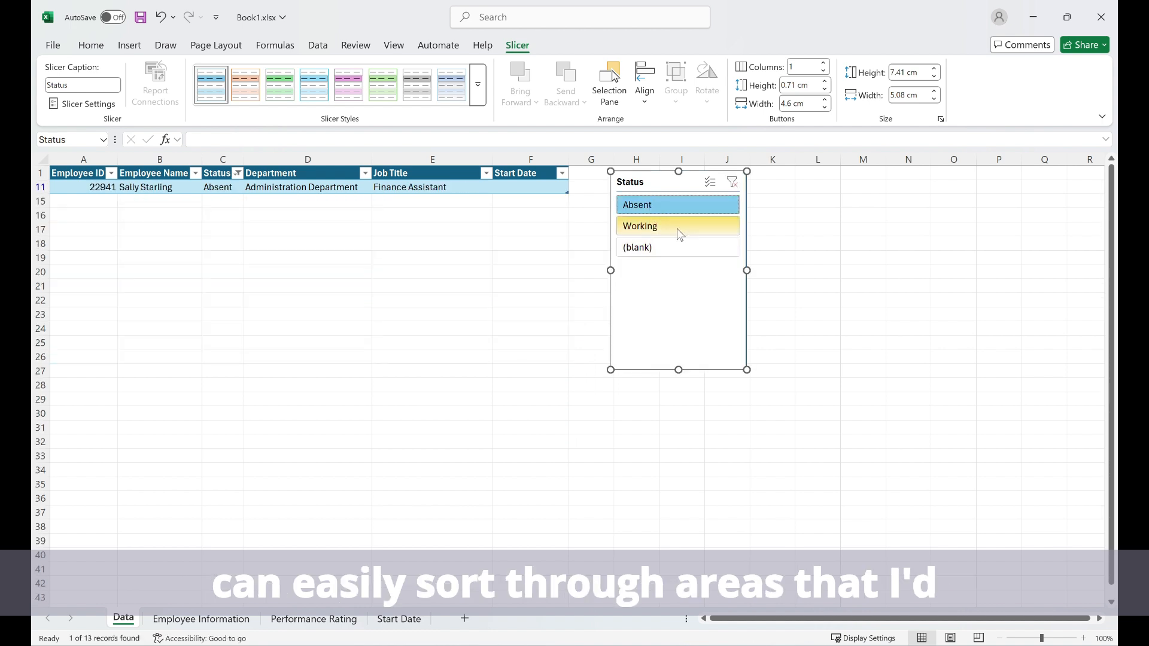
pyautogui.click(680, 234)
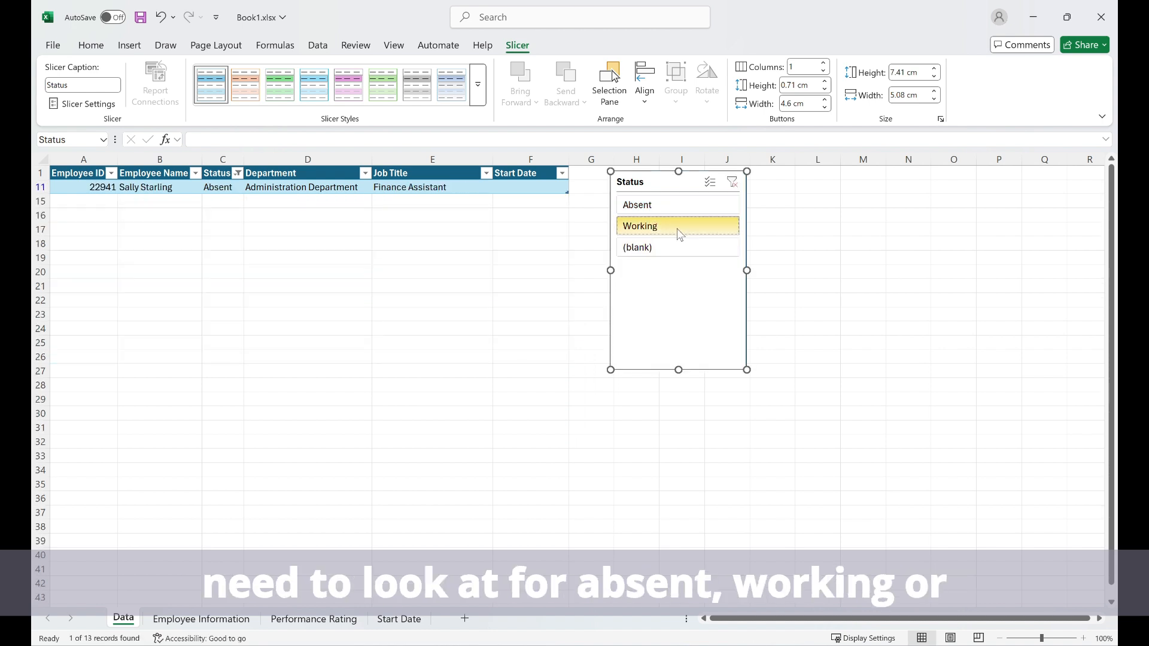
pyautogui.click(666, 247)
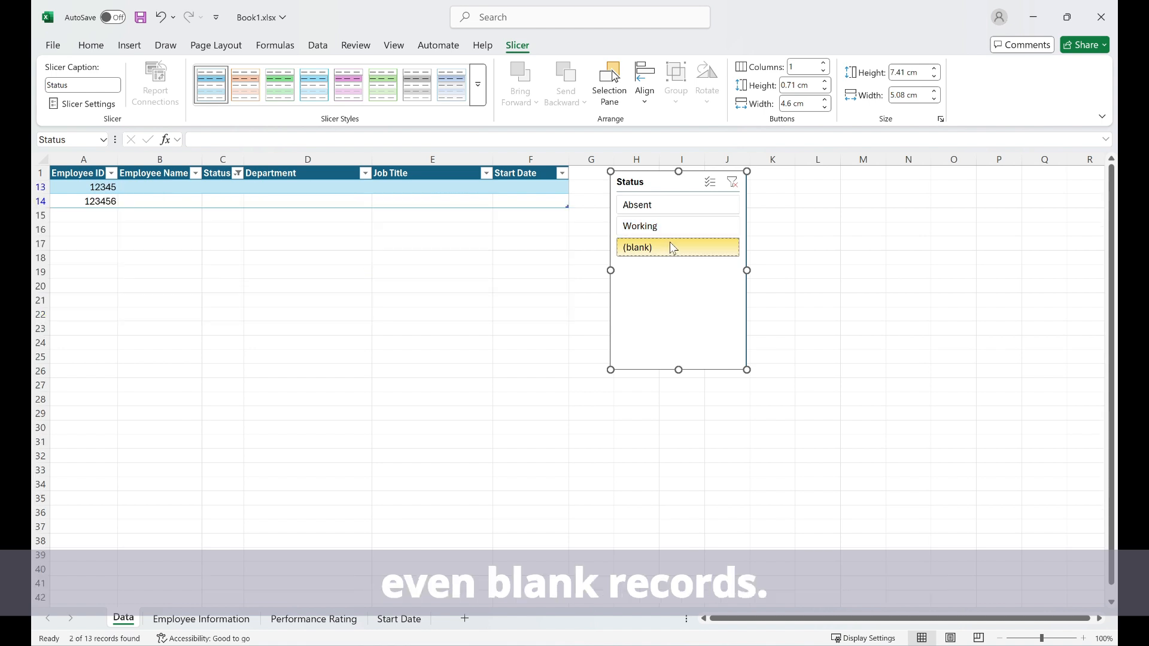
pyautogui.click(732, 182)
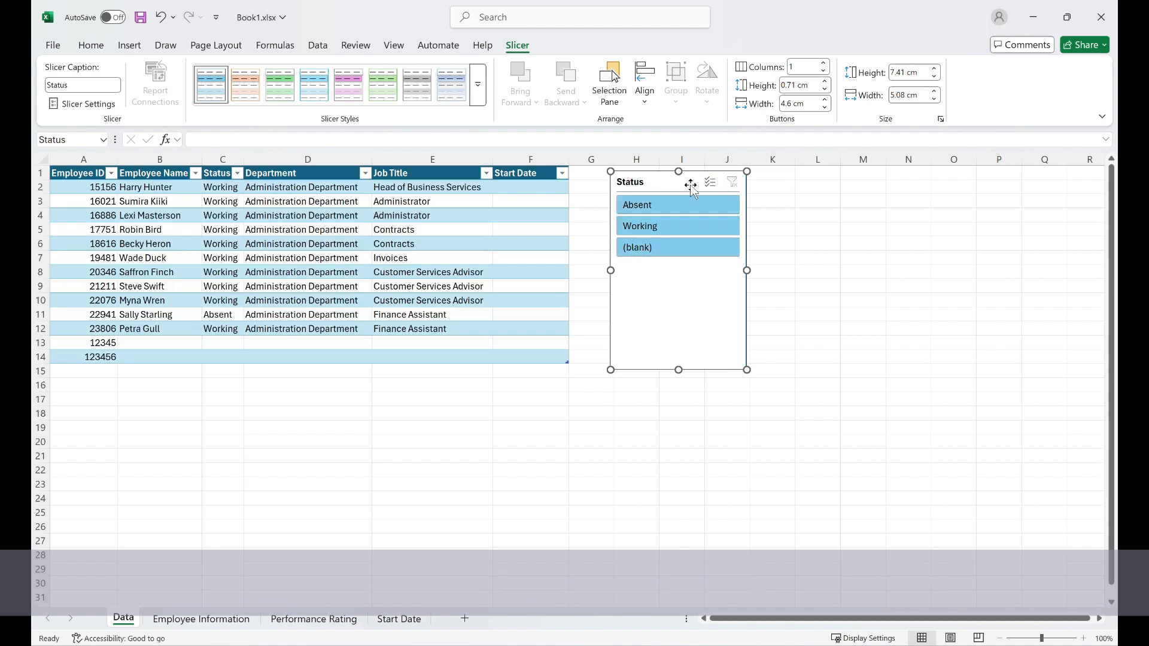